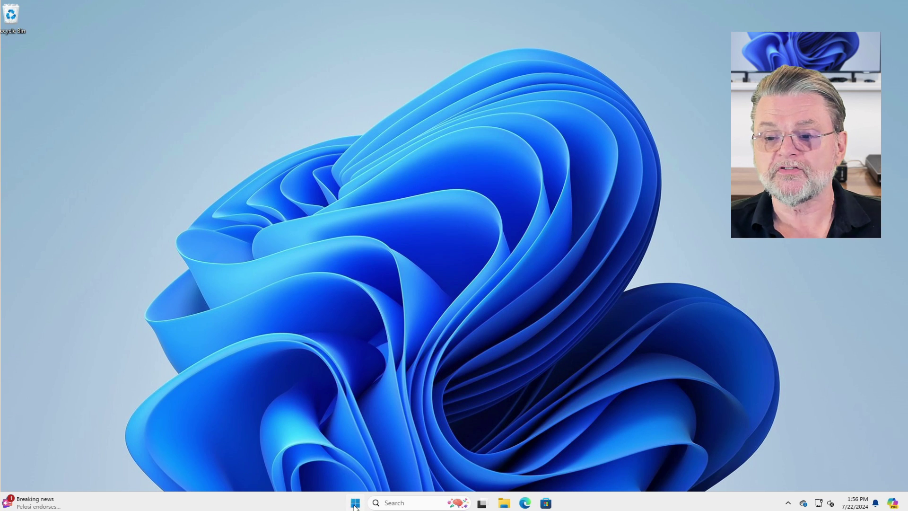
Open Settings from the Start button's right-click menu and go to the Accounts page
{"action": "right_click", "coordinate": [356, 504]}
{"action": "left_click", "coordinate": [352, 403]}
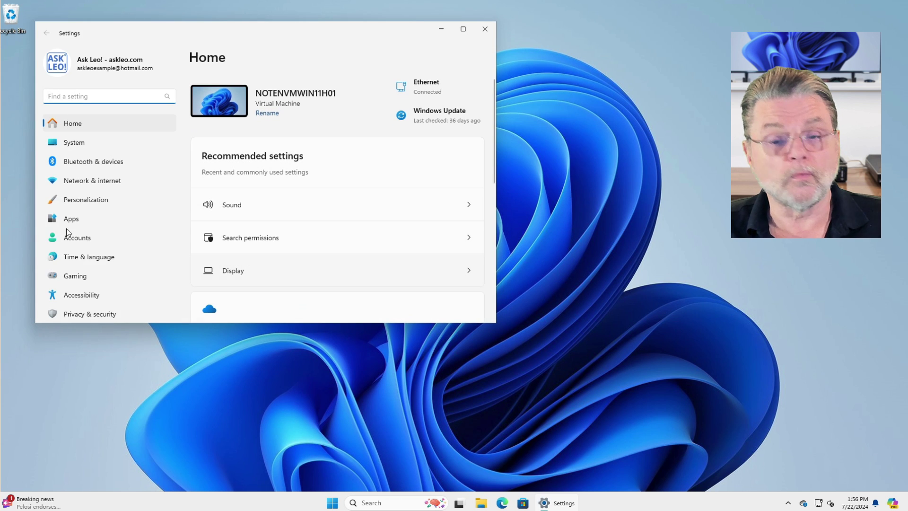
{"action": "scroll", "coordinate": [102, 275], "scroll_direction": "down", "scroll_amount": 1}
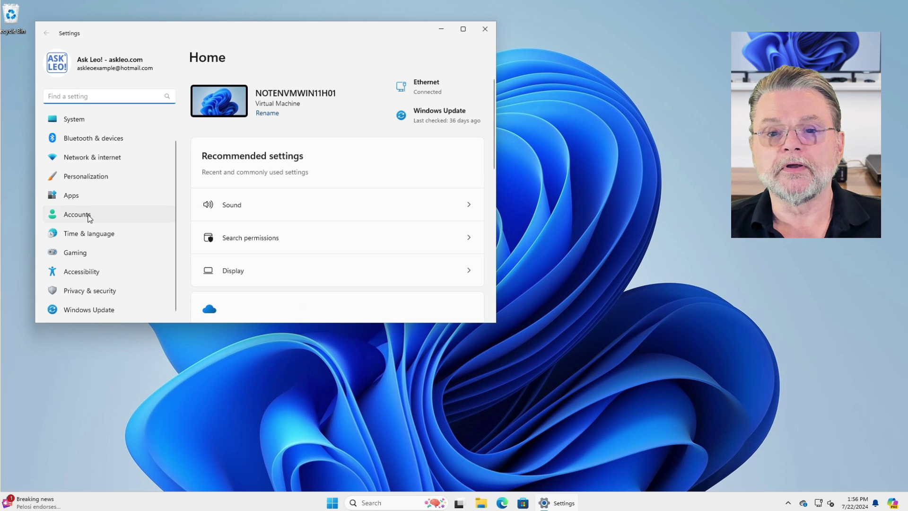
{"action": "left_click", "coordinate": [88, 215]}
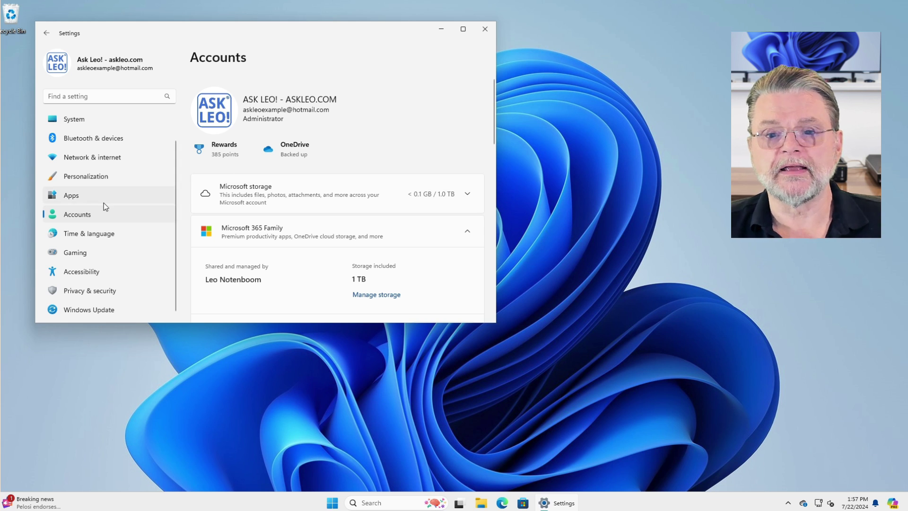
{"action": "scroll", "coordinate": [385, 169], "scroll_direction": "down", "scroll_amount": 8}
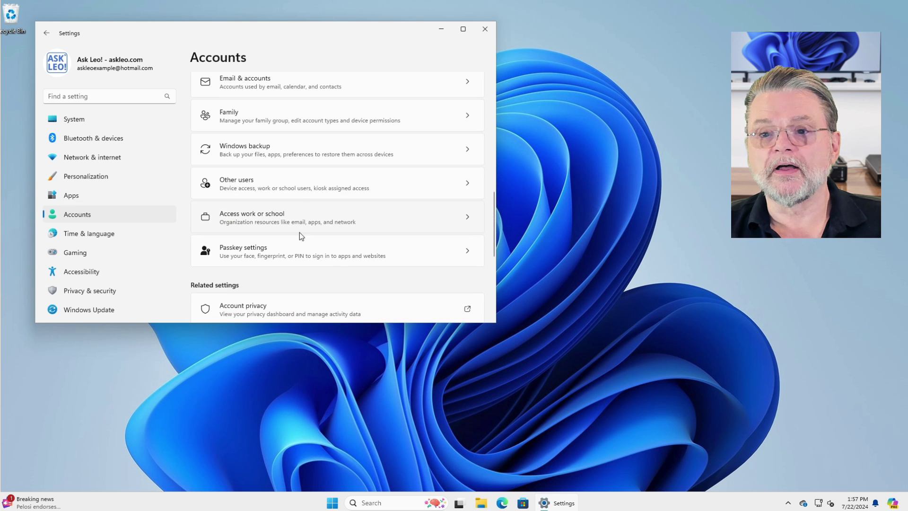
Under Other users, add an account and choose to add a user without a Microsoft account
{"action": "left_click", "coordinate": [299, 184]}
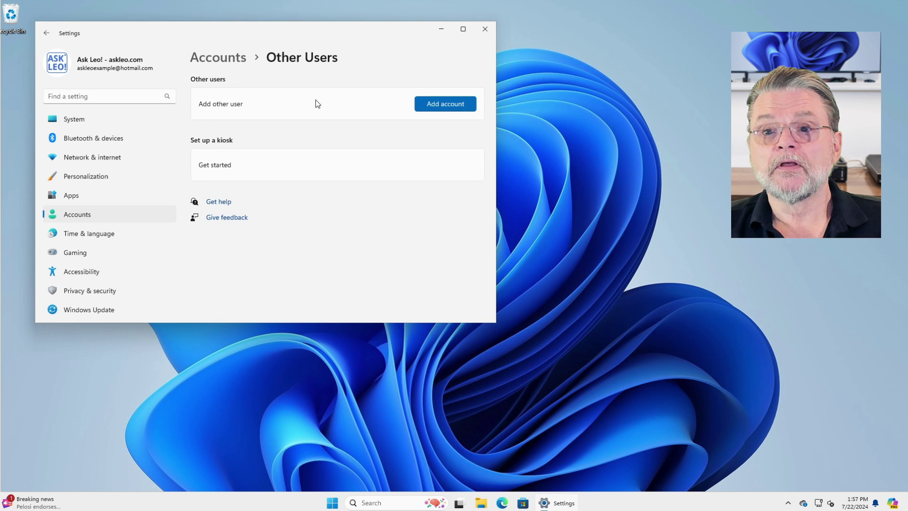
{"action": "left_click", "coordinate": [439, 102]}
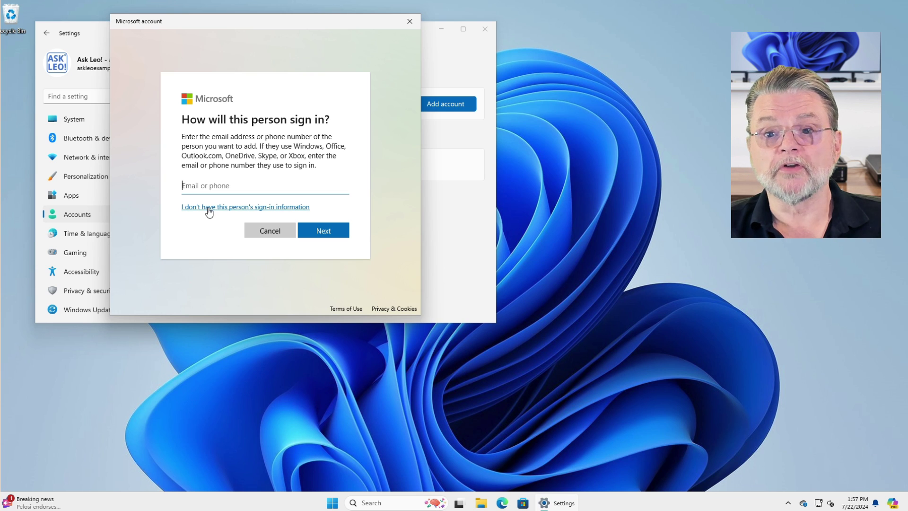
{"action": "left_click", "coordinate": [208, 210]}
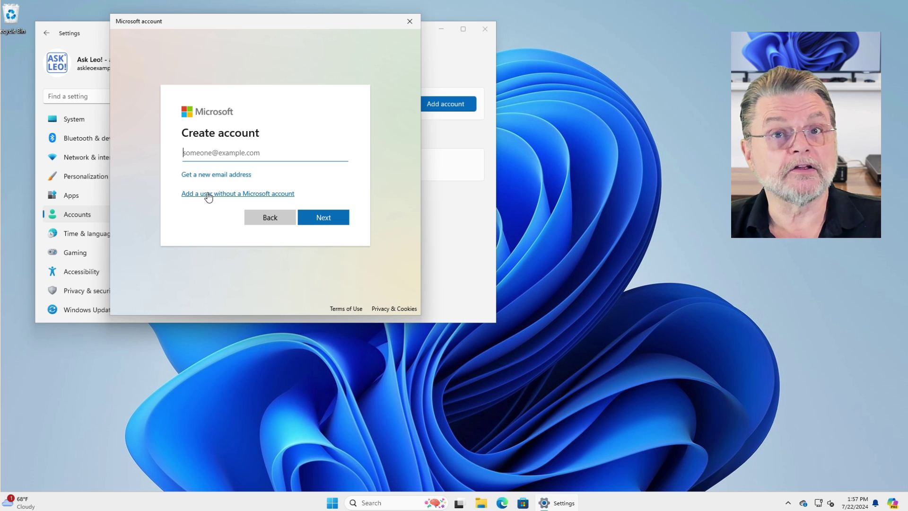
{"action": "left_click", "coordinate": [208, 195]}
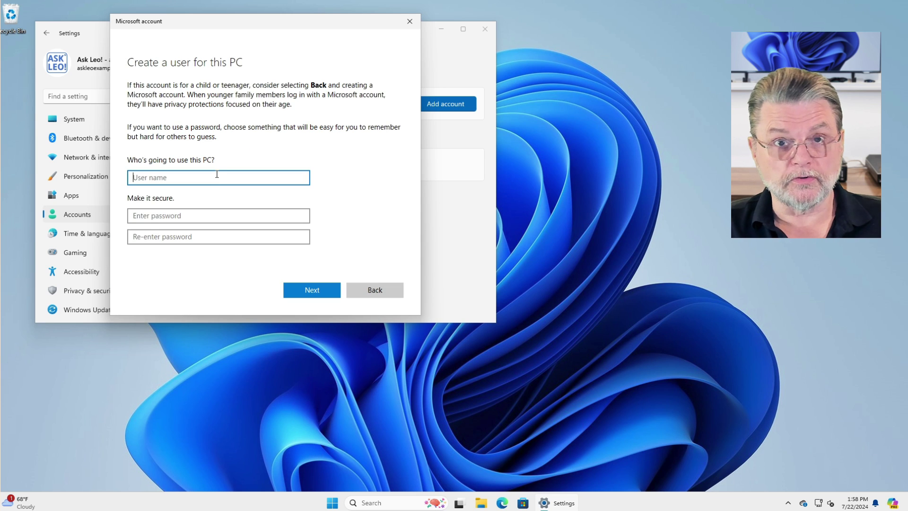
Enter the user name 'leon' and type the account password twice
{"action": "type", "text": "leon"}
{"action": "key", "text": "Tab"}
{"action": "type", "text": "••••••••"}
{"action": "key", "text": "Tab"}
{"action": "type", "text": "••••••••"}
{"action": "key", "text": "Tab"}
{"action": "scroll", "coordinate": [356, 204], "scroll_direction": "down", "scroll_amount": 2}
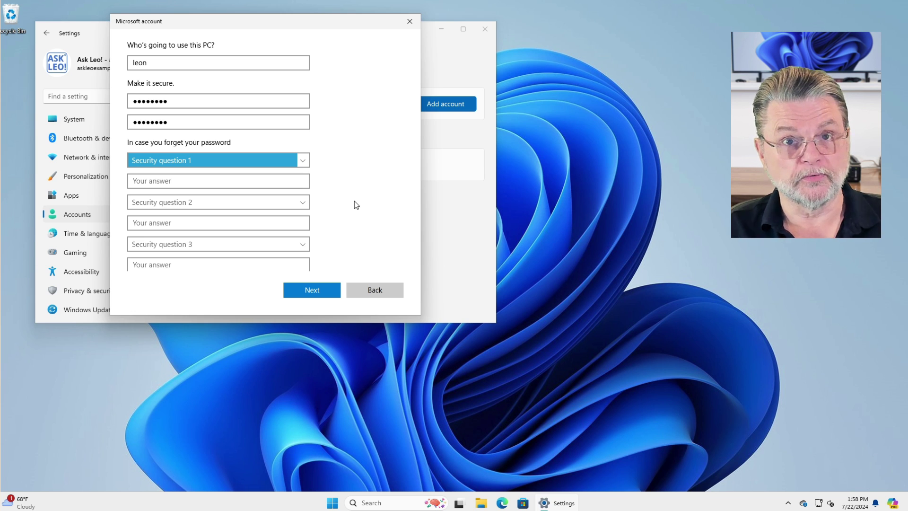
Choose three security questions, fill in their answers, and submit the new account
{"action": "key", "text": "Down"}
{"action": "key", "text": "Tab"}
{"action": "type", "text": "nr"}
{"action": "key", "text": "Tab"}
{"action": "key", "text": "Down"}
{"action": "key", "text": "Tab"}
{"action": "type", "text": "nr"}
{"action": "key", "text": "Tab"}
{"action": "key", "text": "Down"}
{"action": "key", "text": "Tab"}
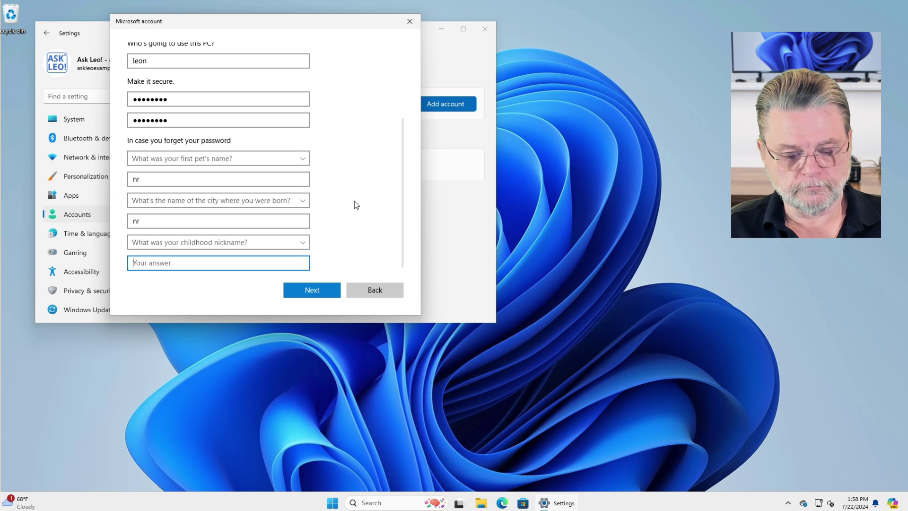
{"action": "type", "text": "nr"}
{"action": "left_click", "coordinate": [331, 290]}
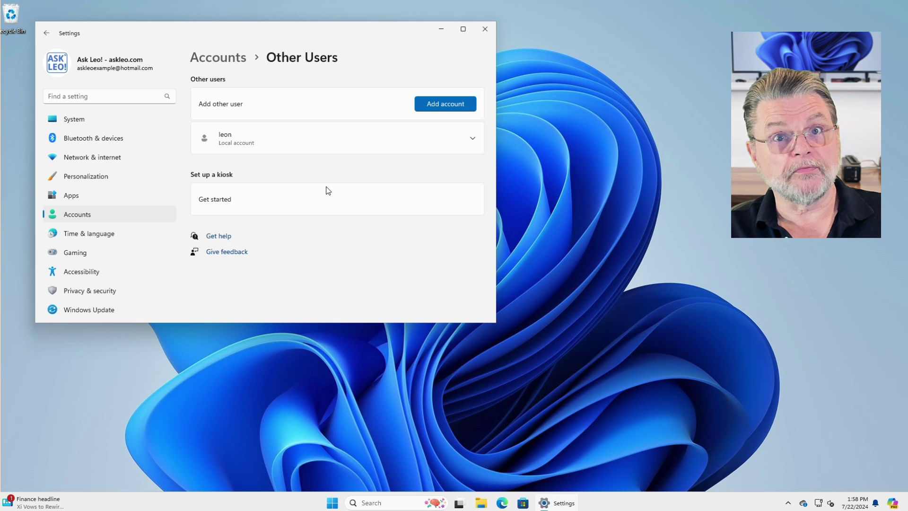
Change leon's account type to Administrator and confirm the change
{"action": "left_click", "coordinate": [308, 138]}
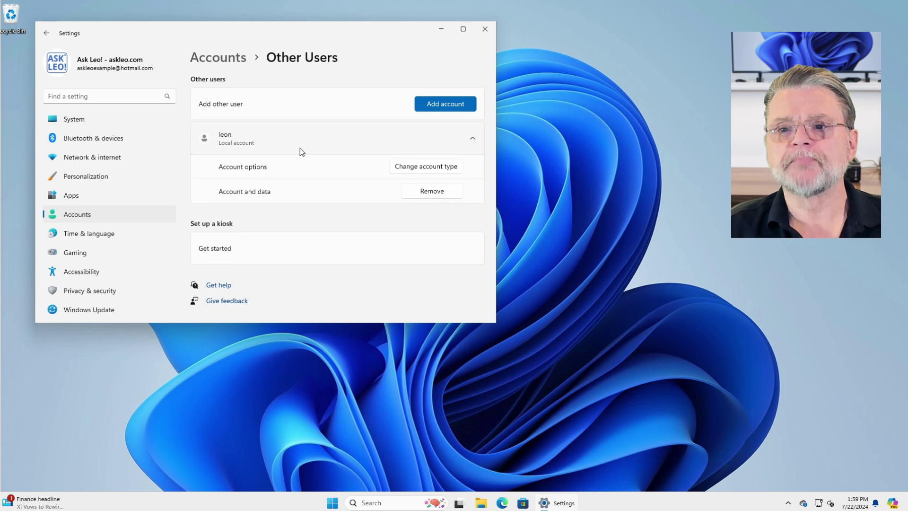
{"action": "left_click", "coordinate": [446, 167]}
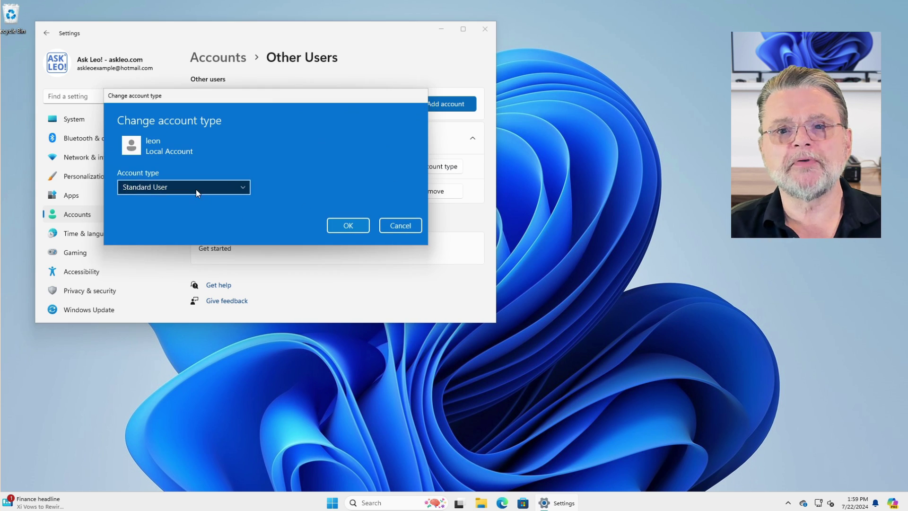
{"action": "left_click", "coordinate": [196, 189]}
{"action": "left_click", "coordinate": [195, 174]}
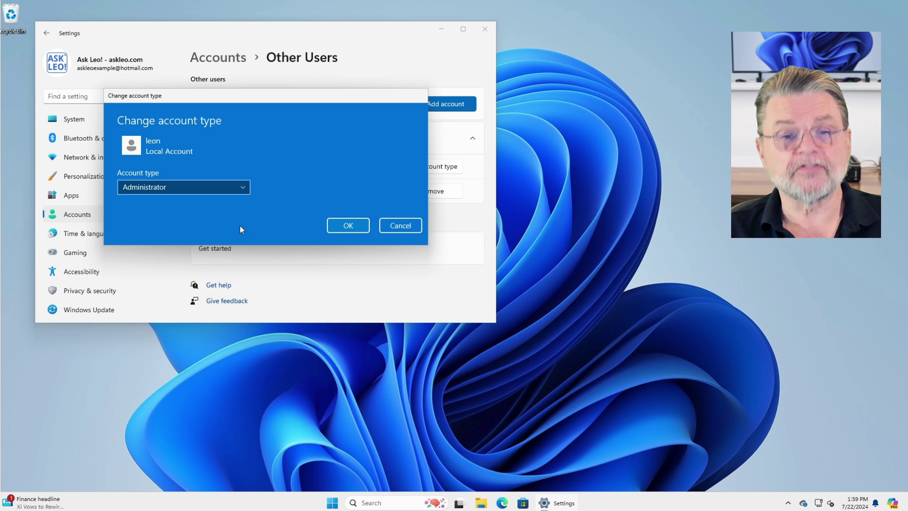
{"action": "left_click", "coordinate": [347, 225]}
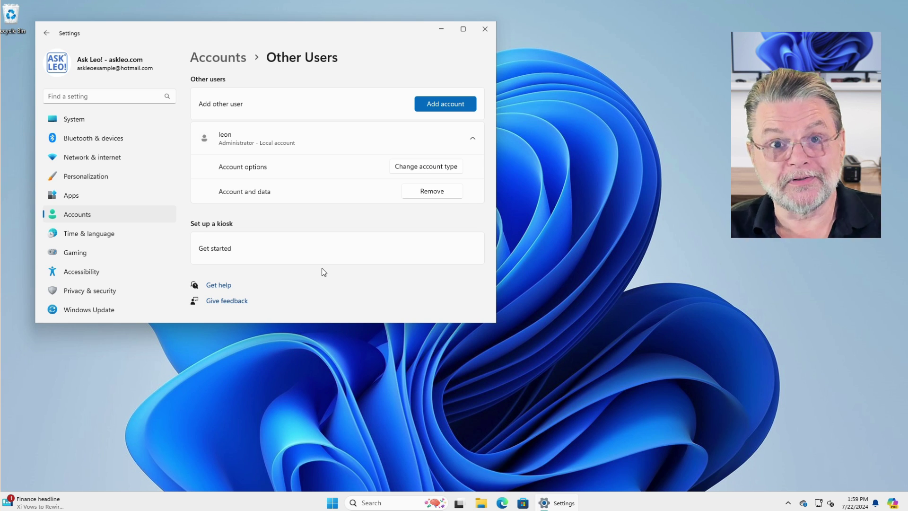
Sign out of the current account, pick leon on the sign-in screen and enter its password
{"action": "right_click", "coordinate": [332, 503]}
{"action": "mouse_move", "coordinate": [326, 461]}
{"action": "left_click", "coordinate": [409, 439]}
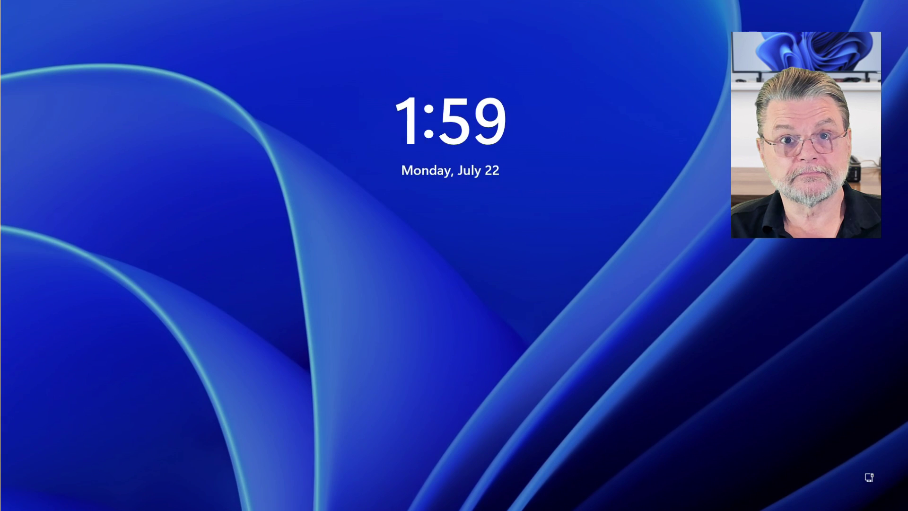
{"action": "left_click", "coordinate": [491, 345]}
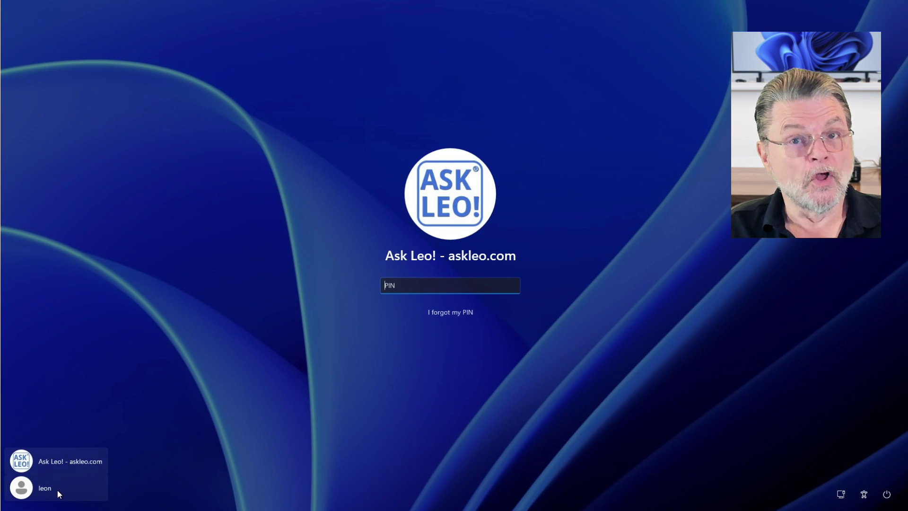
{"action": "left_click", "coordinate": [57, 490]}
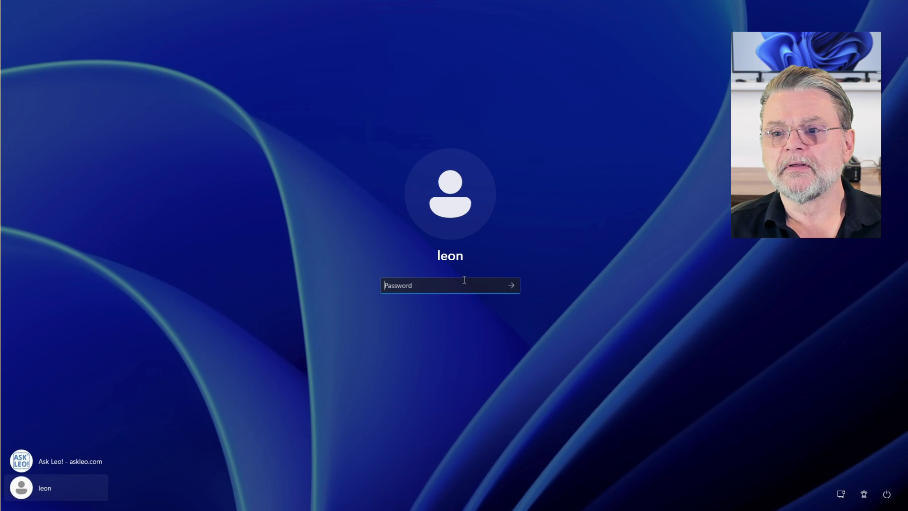
{"action": "type", "text": "**********"}
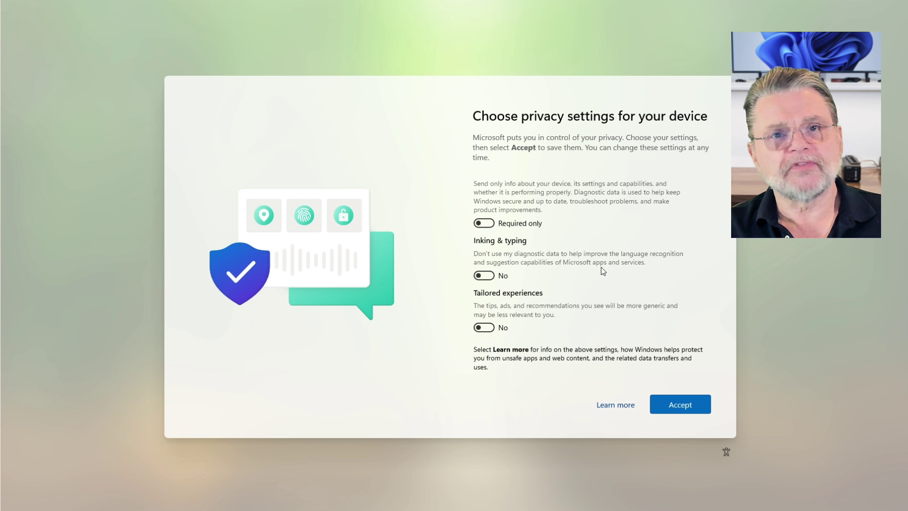
Go through the privacy pages, accept them, and open leon's Start menu on the desktop
{"action": "left_click", "coordinate": [606, 404]}
{"action": "left_click", "coordinate": [697, 403]}
{"action": "left_click", "coordinate": [697, 403]}
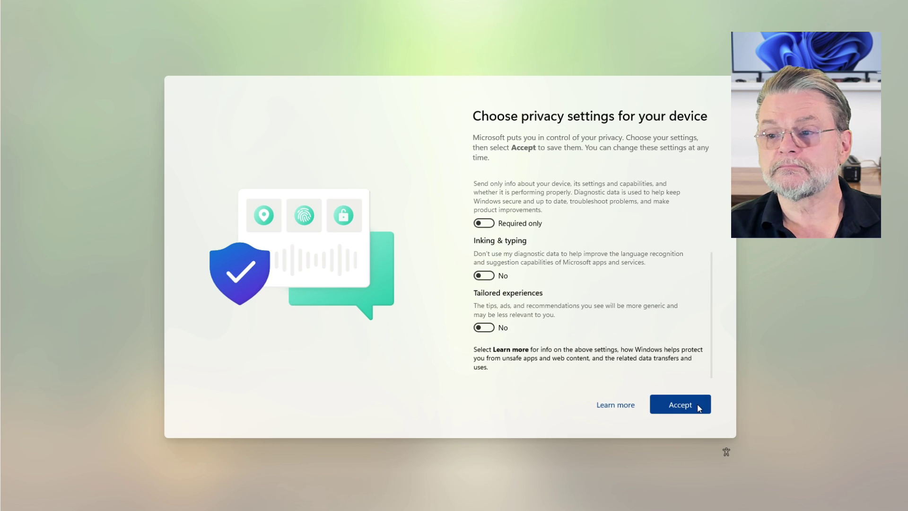
{"action": "left_click", "coordinate": [697, 404]}
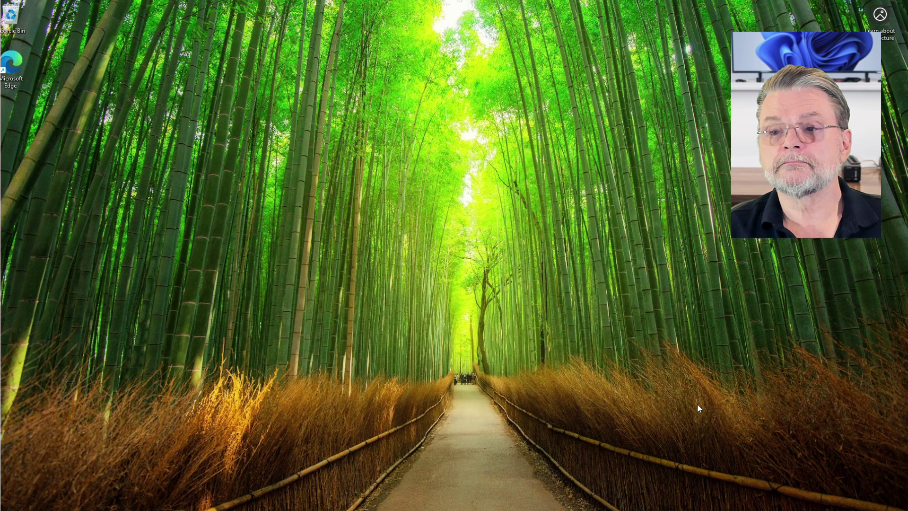
{"action": "key", "text": "super"}
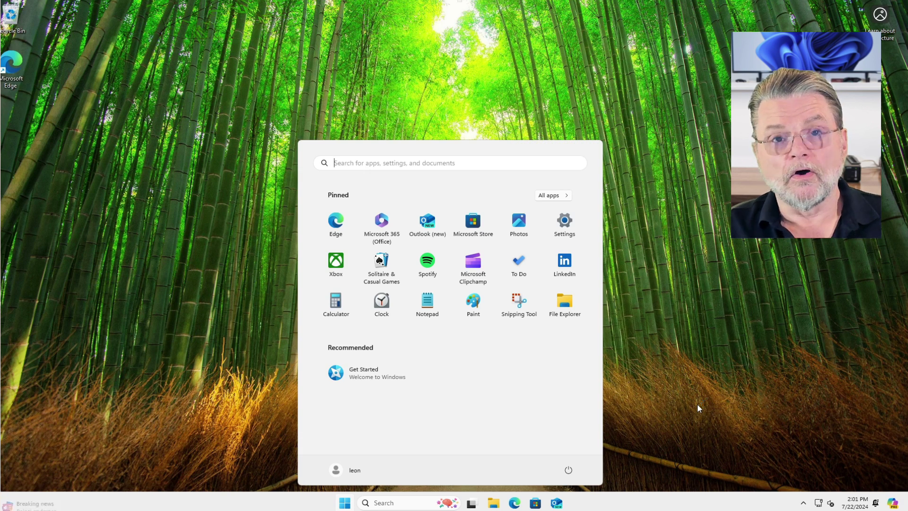